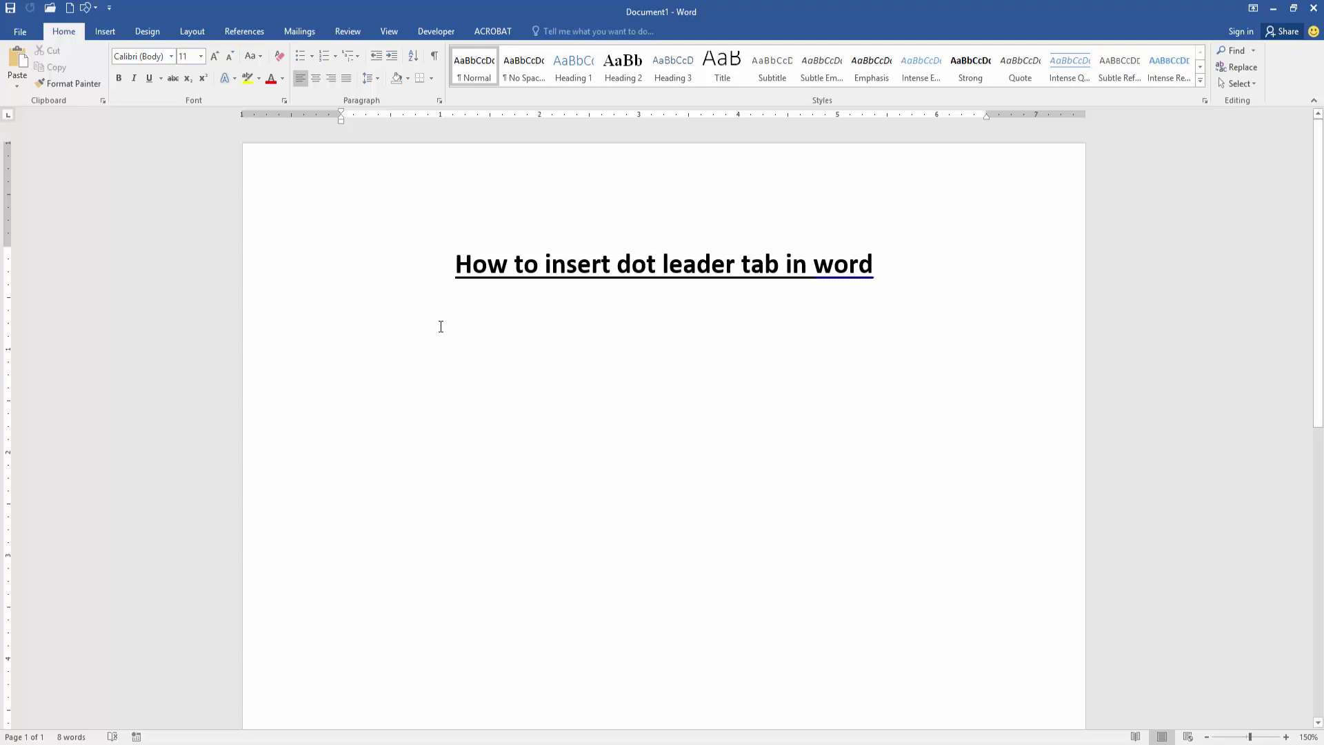
pyautogui.write('Dot lea')
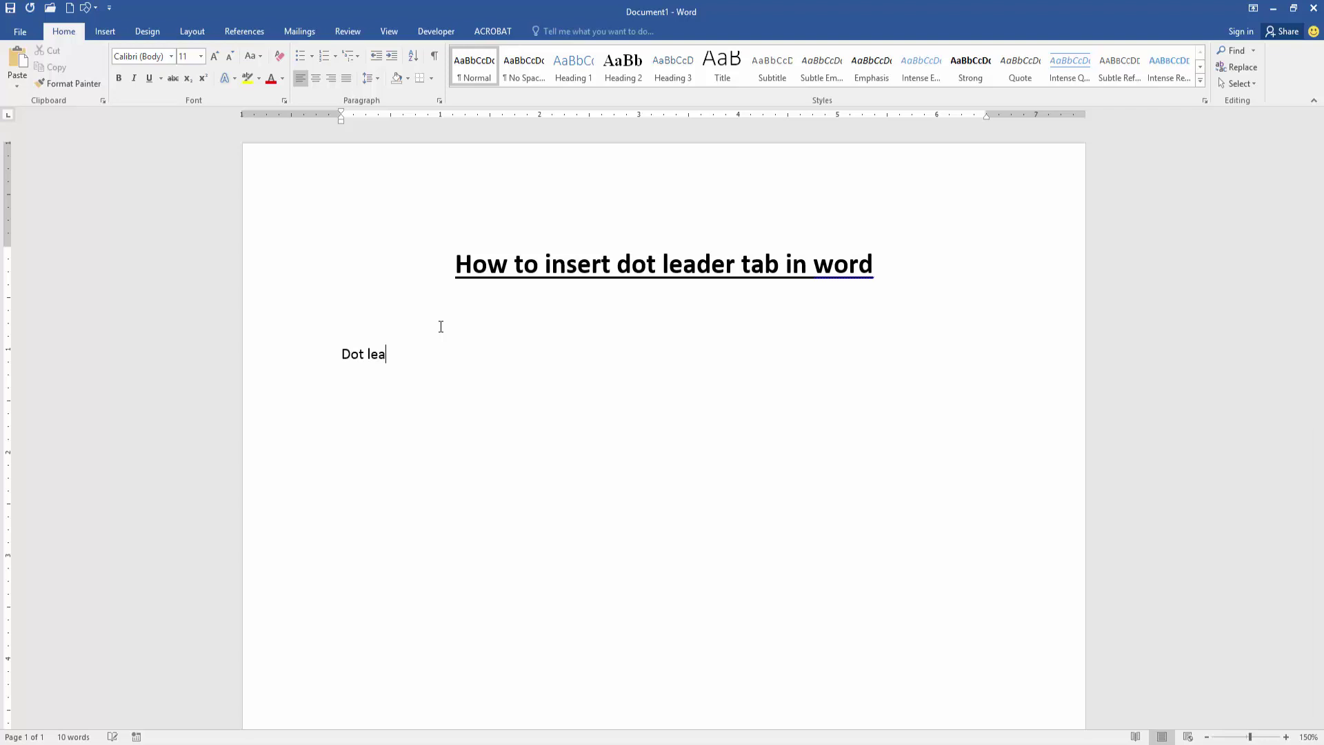
pyautogui.write('der')
# Step: Add a right-aligned tab stop at 6.5" with a dotted leader to the Dot leader paragraph
pyautogui.click(440, 101)
pyautogui.click(543, 538)
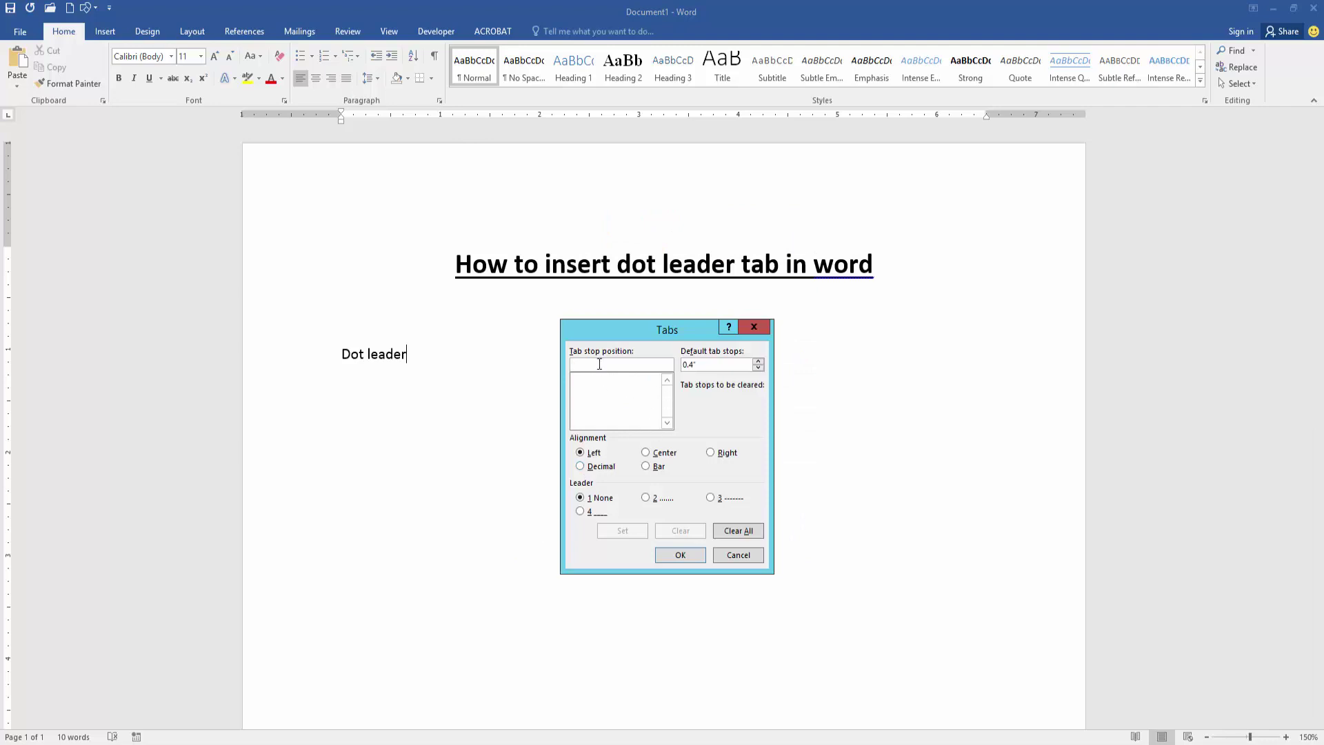
pyautogui.write('6')
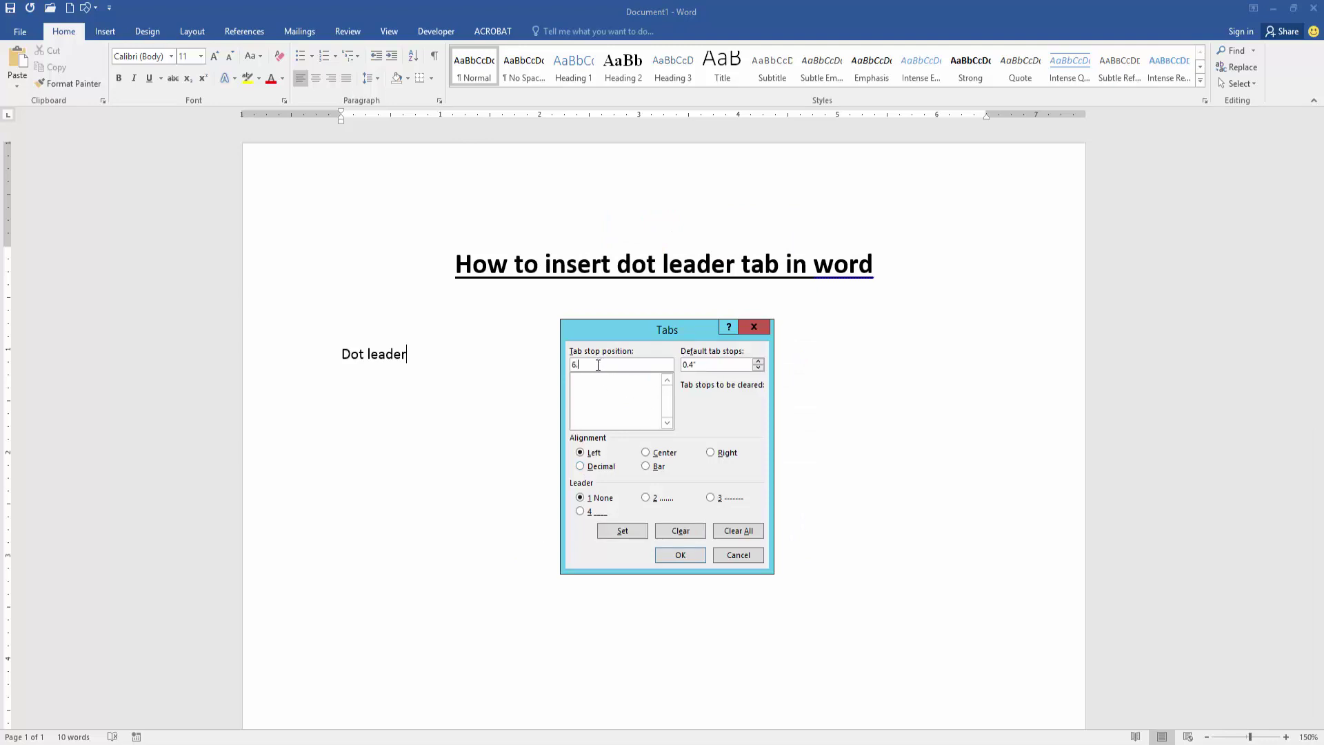
pyautogui.write('.5')
pyautogui.click(646, 499)
pyautogui.click(687, 558)
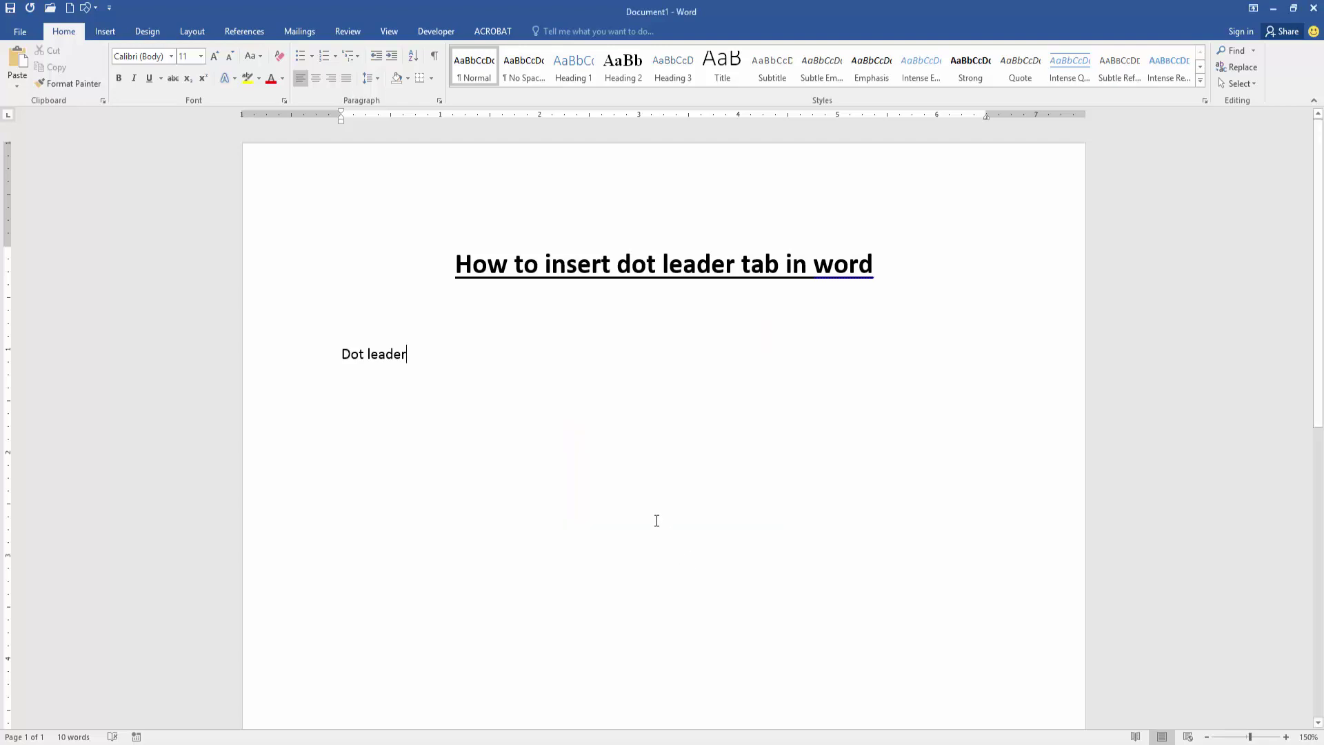
# Step: Insert a tab after 'Dot leader' so dots run to the 6.5" right tab stop
pyautogui.press('Tab')
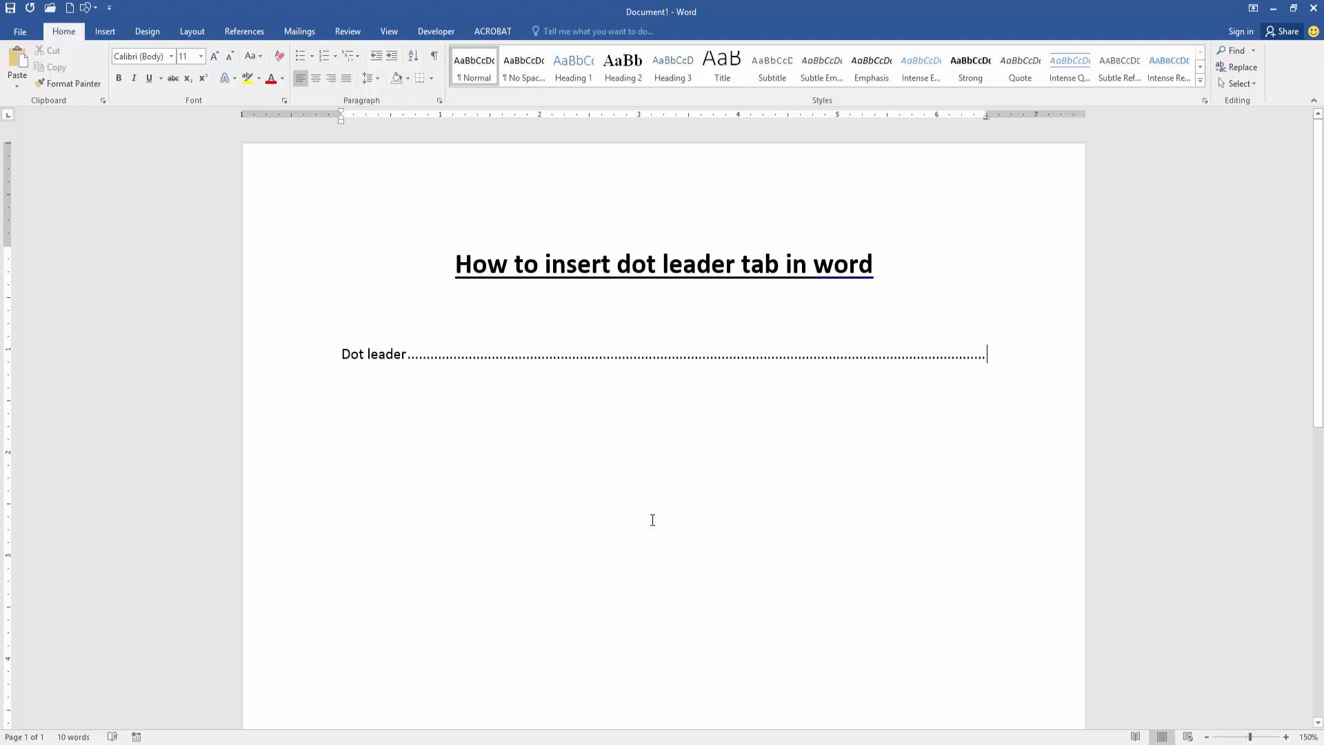
pyautogui.write('fdgdfg')
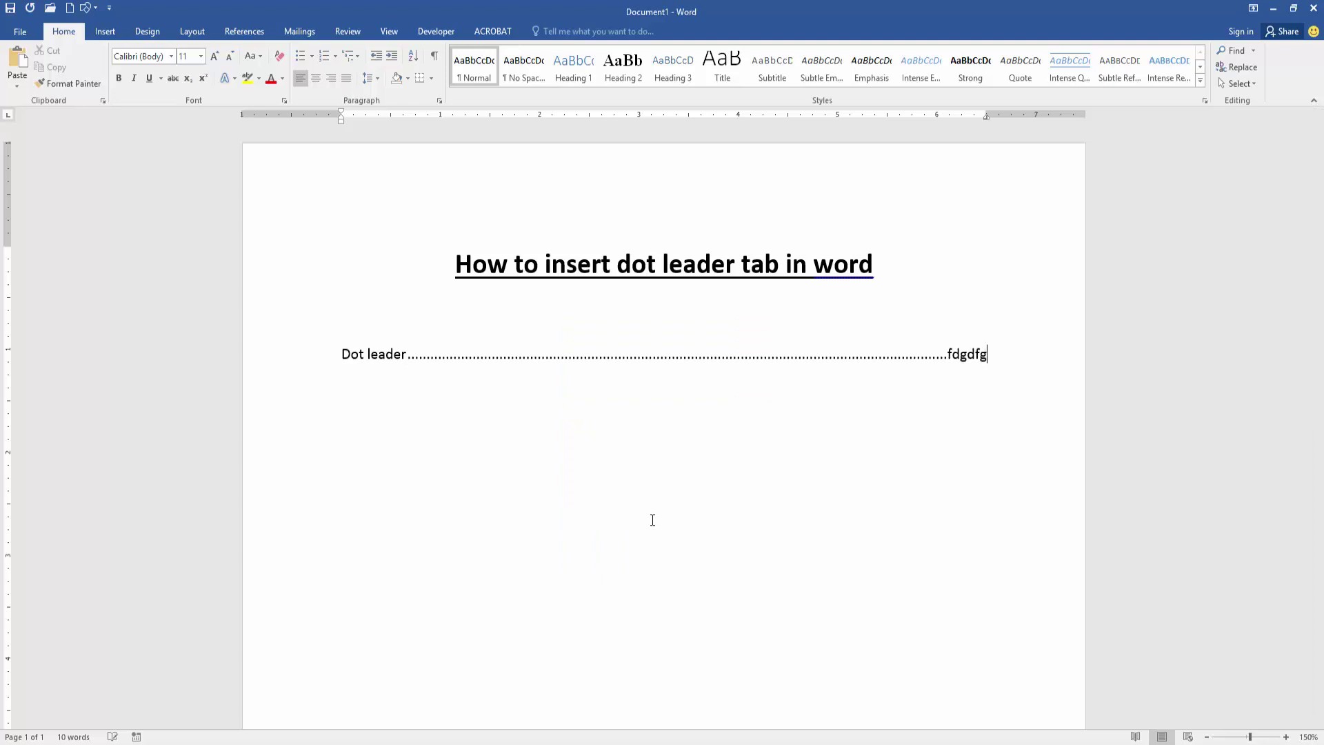
pyautogui.write('ddgfgfgfgfgfg')
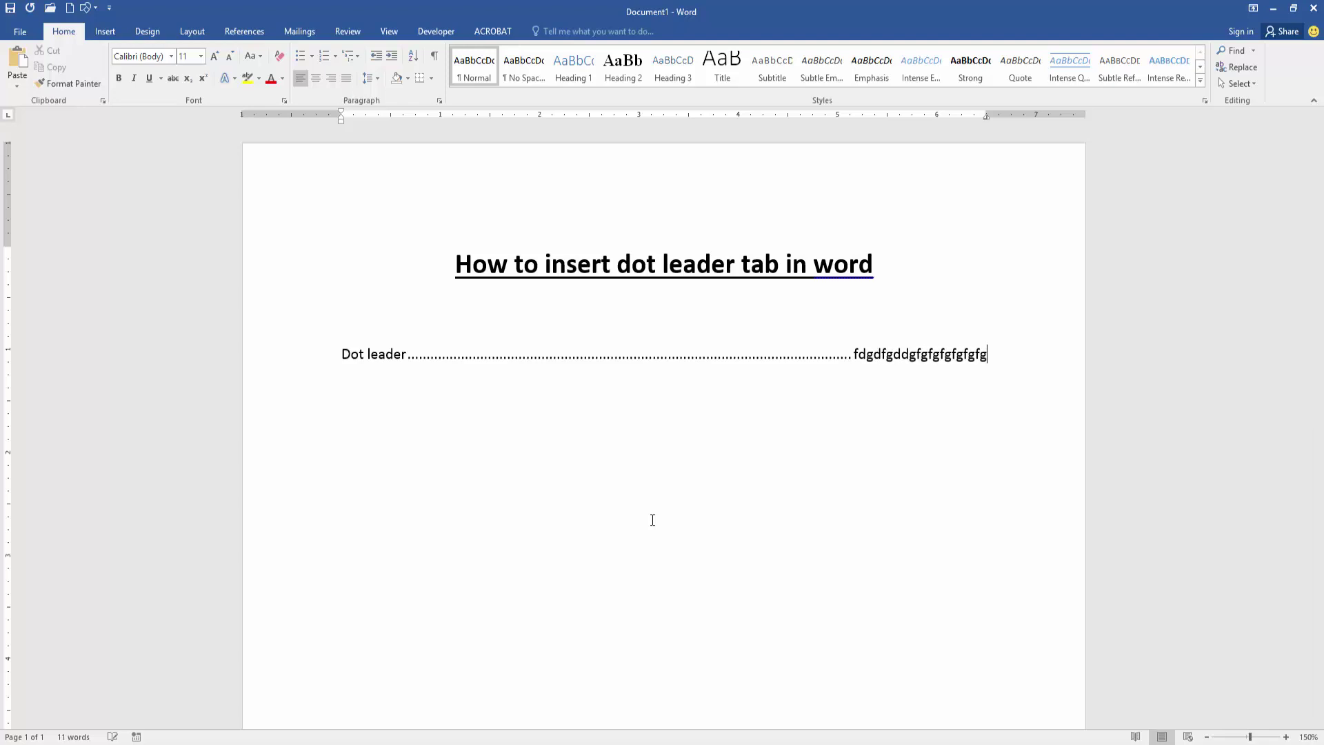
pyautogui.write('fgf')
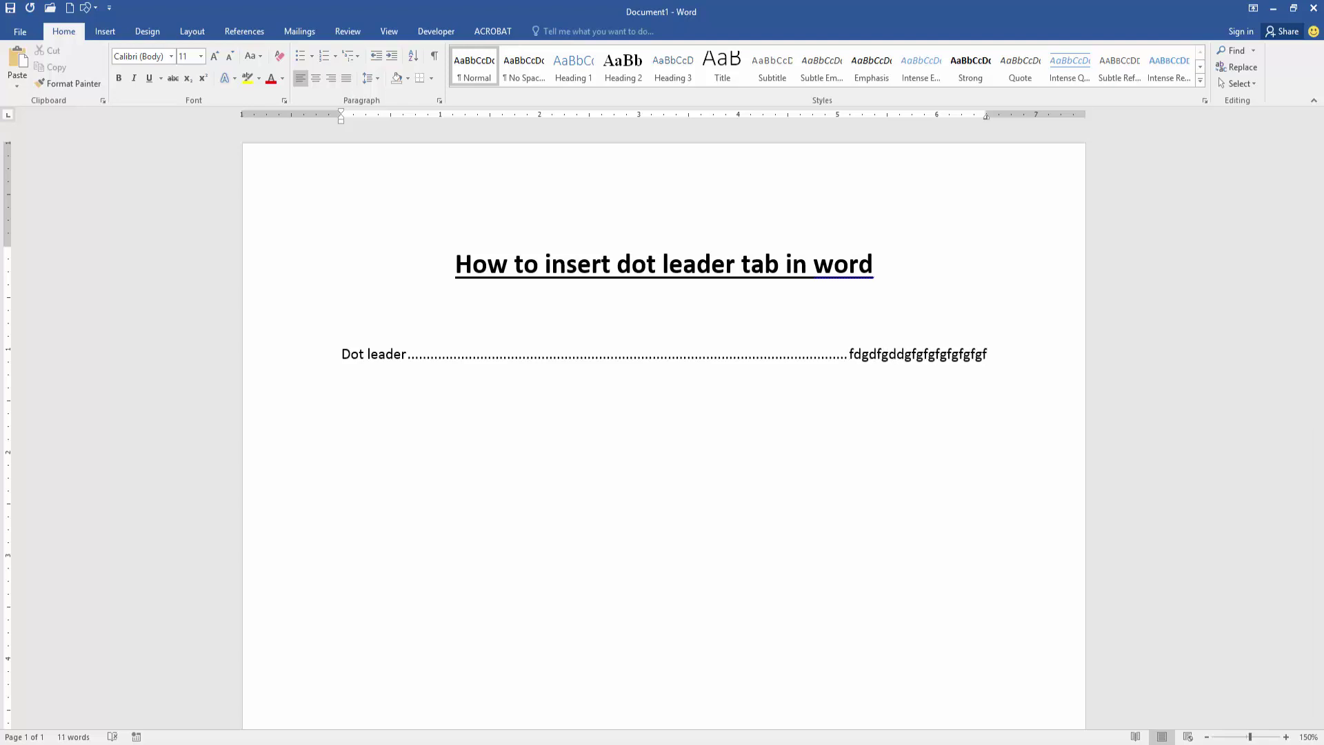